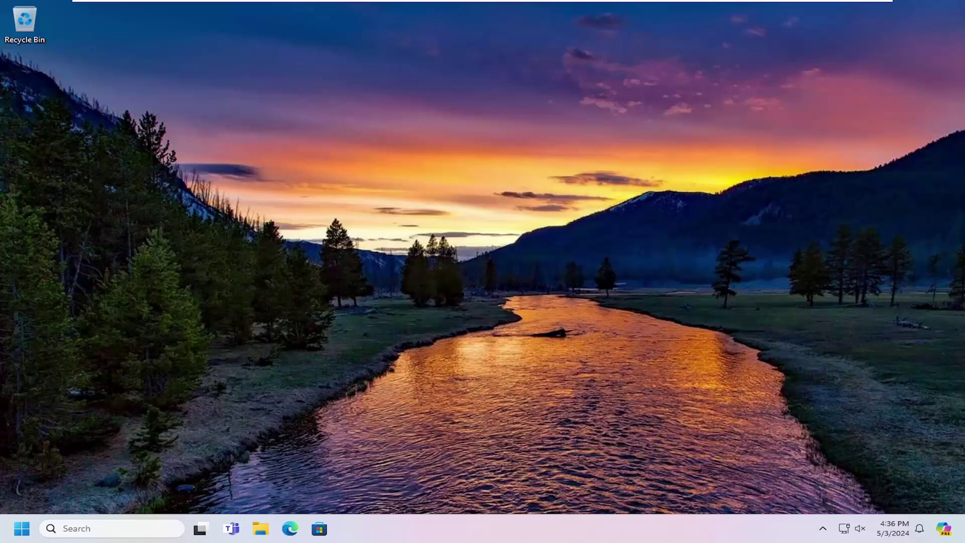
- Launch System Properties via a sysdm.cpl search, centre it, and switch to the Advanced tab
{"action": "left_click", "coordinate": [20, 530]}
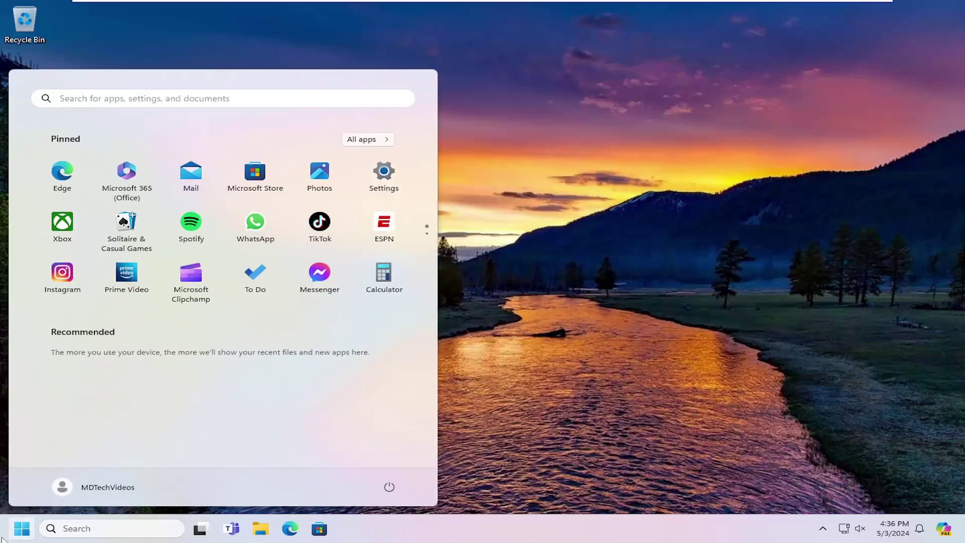
{"action": "type", "text": "sysdm"}
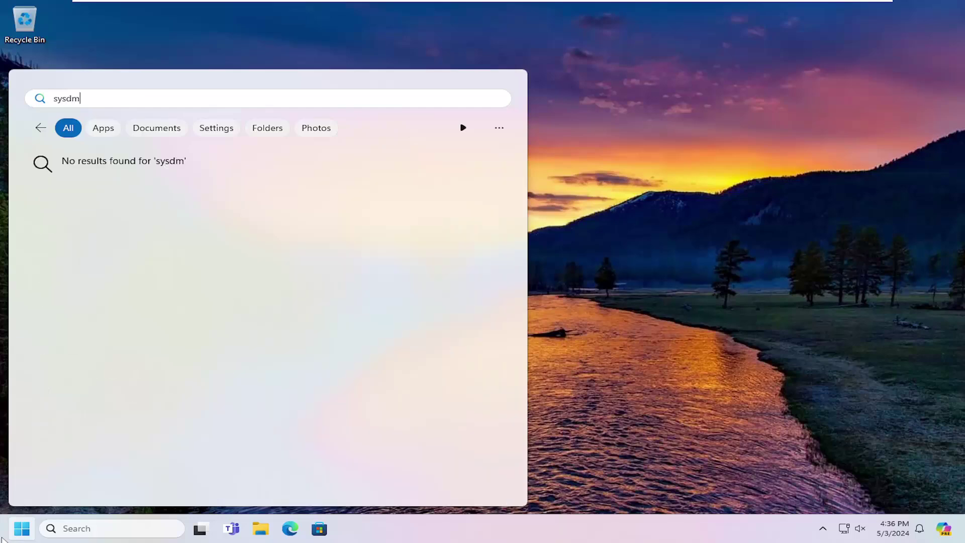
{"action": "type", "text": ".cpl"}
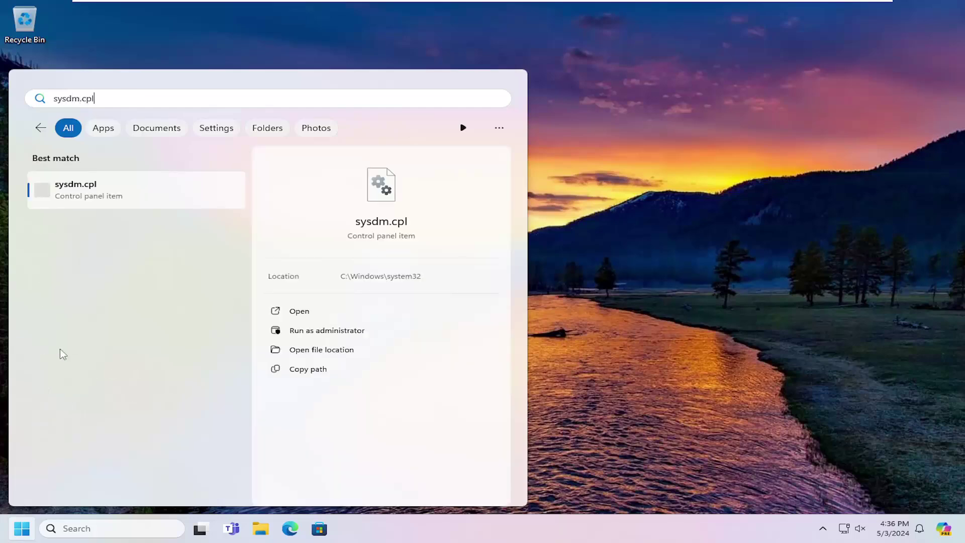
{"action": "left_click", "coordinate": [126, 203]}
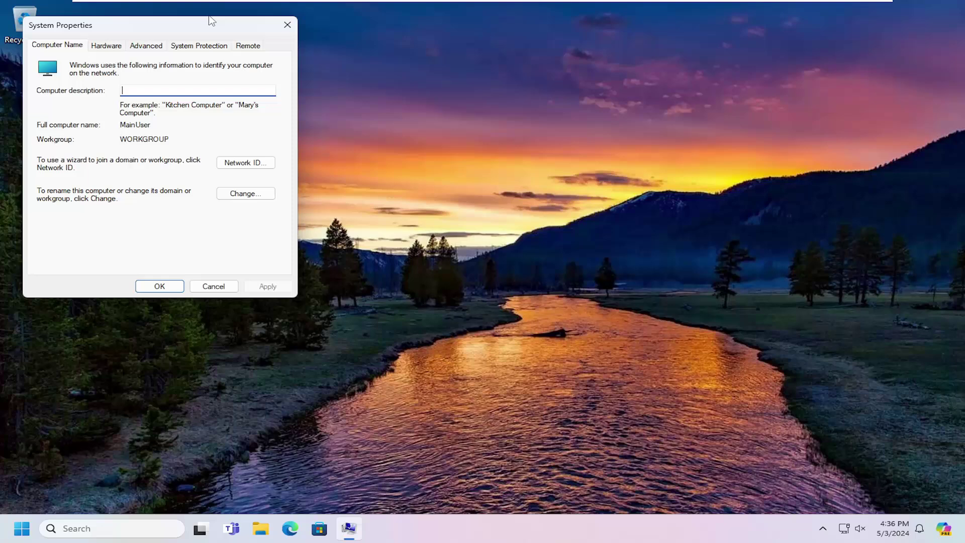
{"action": "left_click_drag", "start_coordinate": [211, 20], "coordinate": [466, 90]}
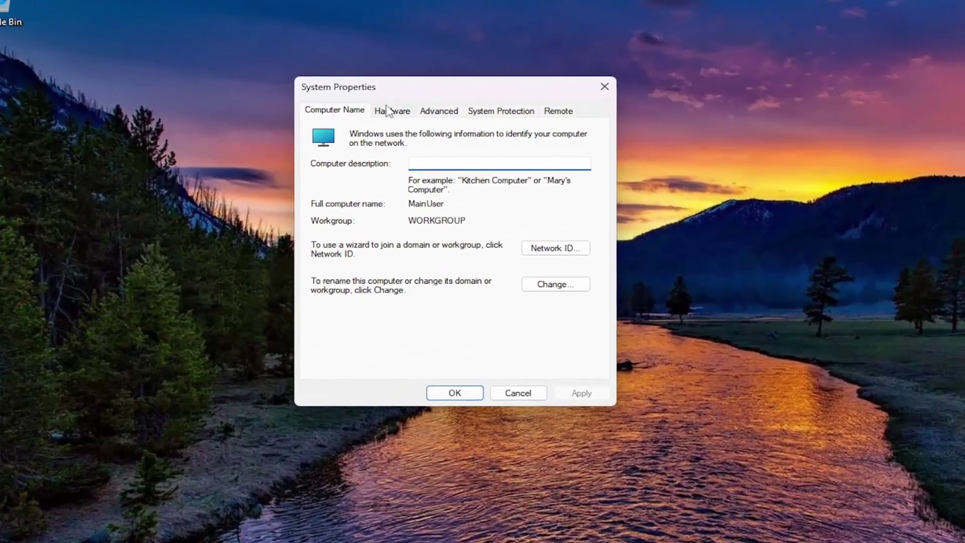
{"action": "left_click", "coordinate": [400, 115]}
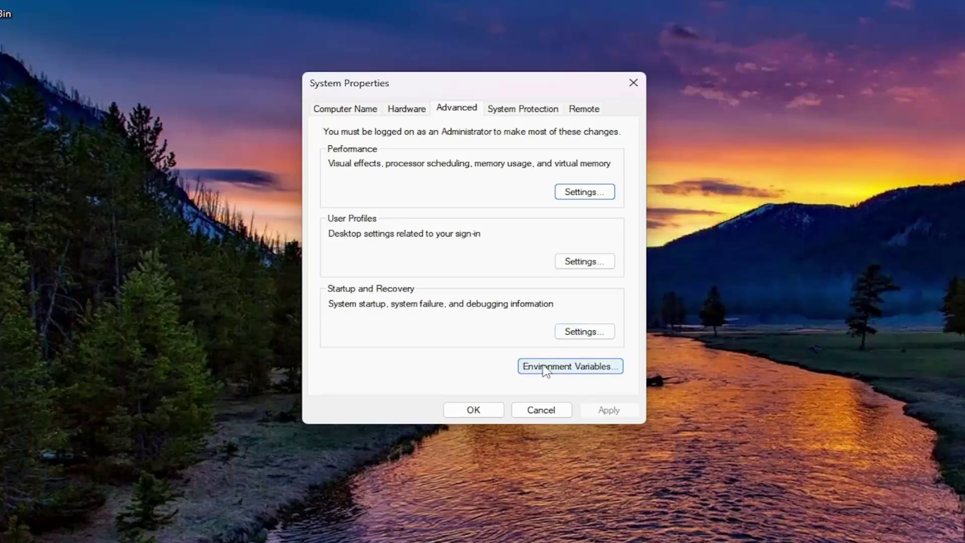
- In Environment Variables, create a new user variable named %userprofile% and begin its value with 'C'
{"action": "left_click", "coordinate": [578, 372]}
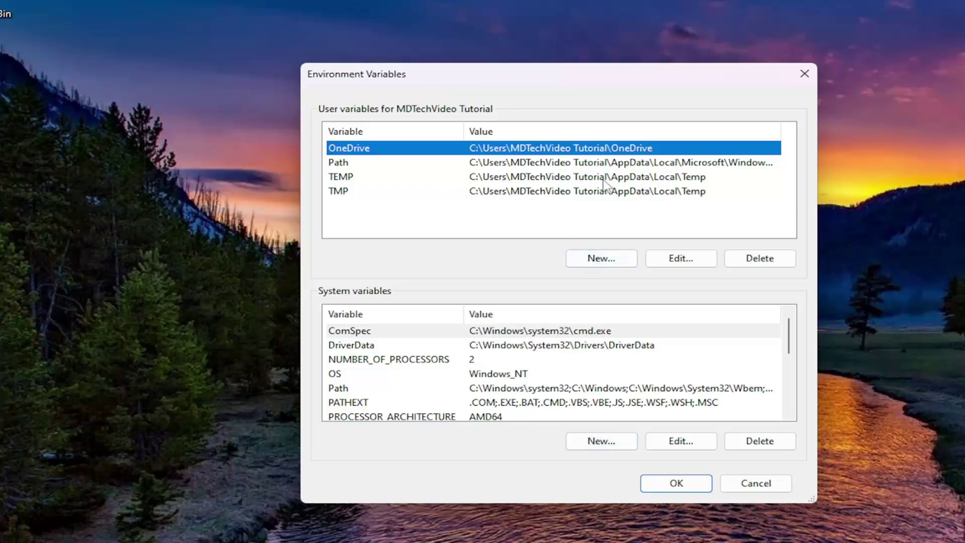
{"action": "left_click", "coordinate": [595, 258]}
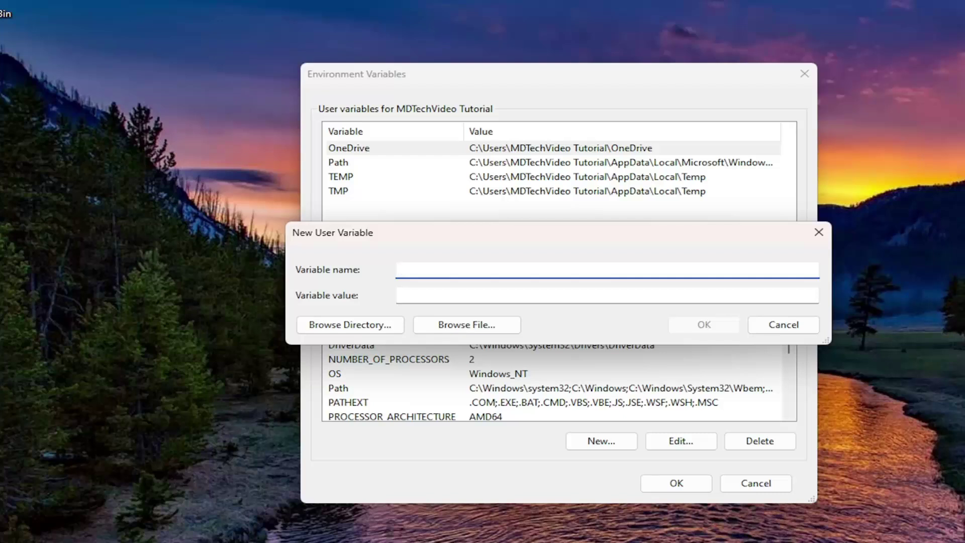
{"action": "type", "text": "%userprofile%"}
{"action": "left_click", "coordinate": [400, 296]}
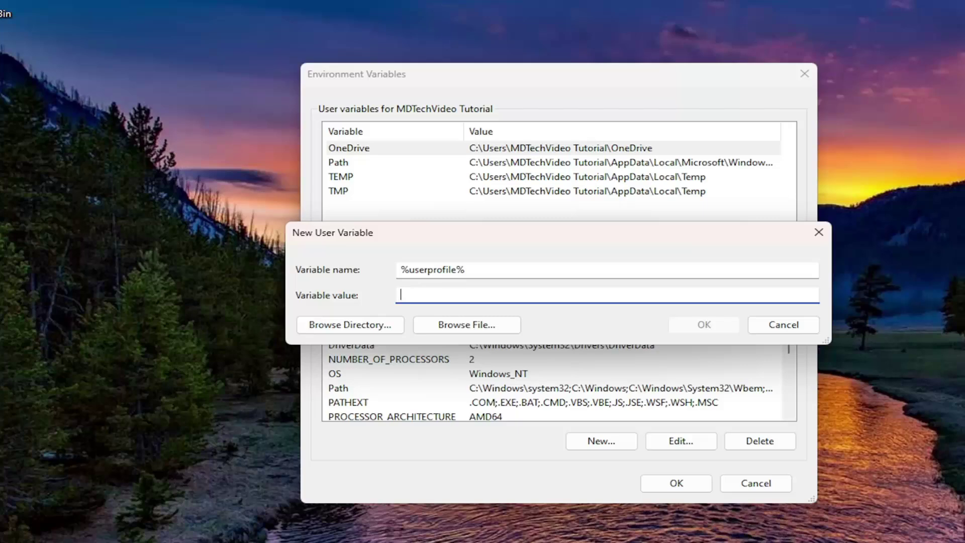
{"action": "type", "text": "C"}
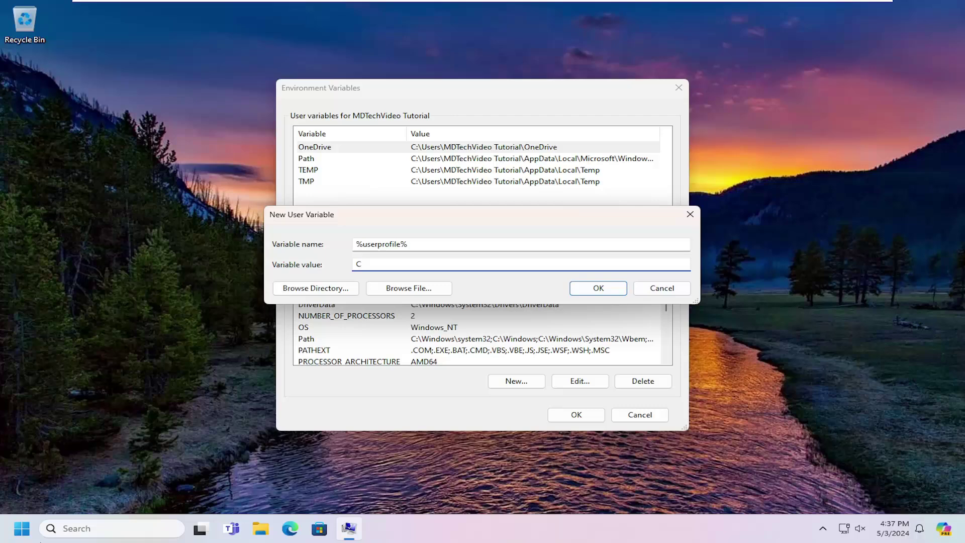
- Check the drives under This PC in File Explorer to confirm Local Disk (C:)
{"action": "left_click", "coordinate": [12, 532]}
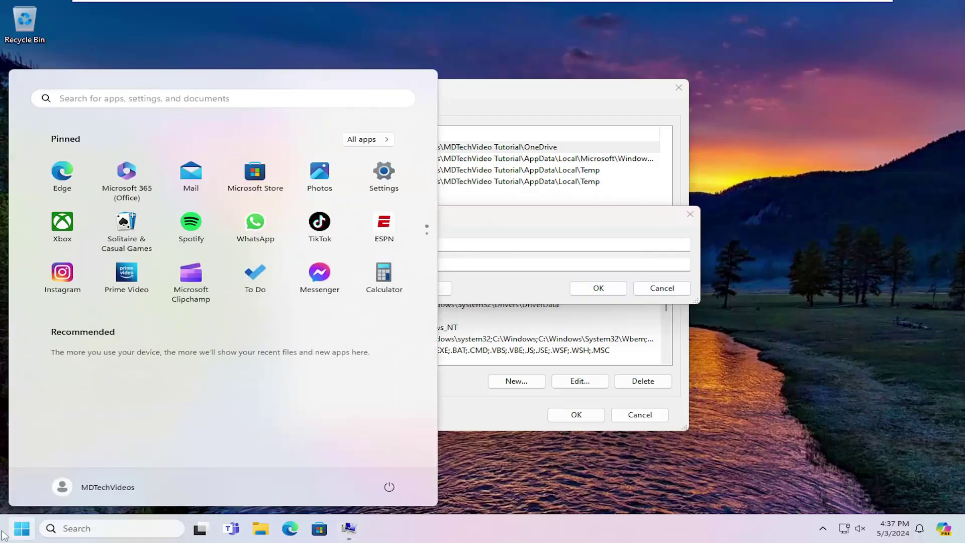
{"action": "type", "text": "file explorer"}
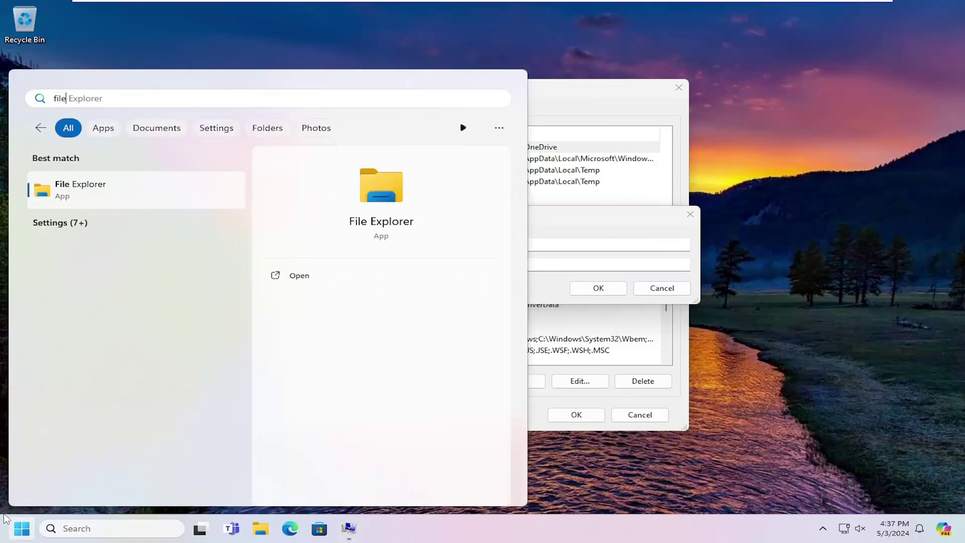
{"action": "key", "text": "Escape"}
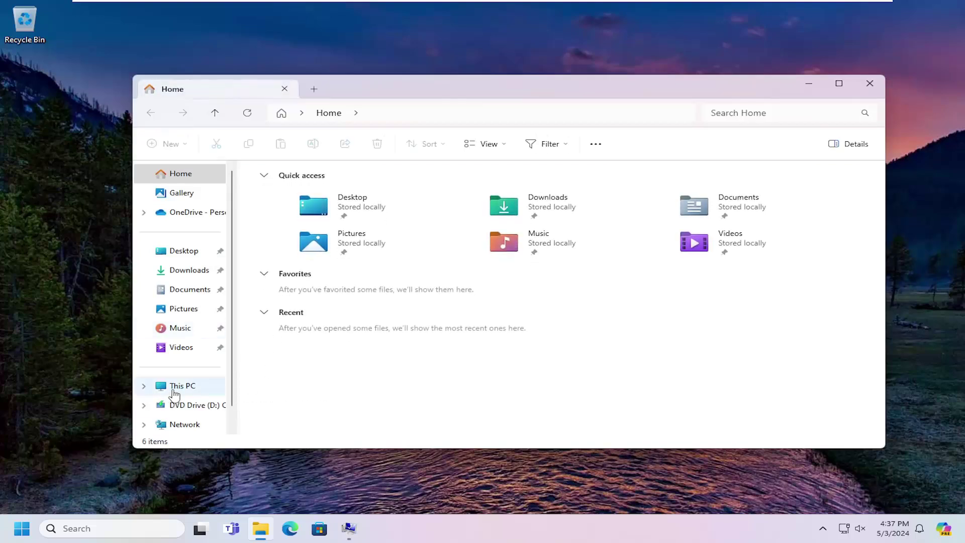
{"action": "left_click", "coordinate": [173, 388]}
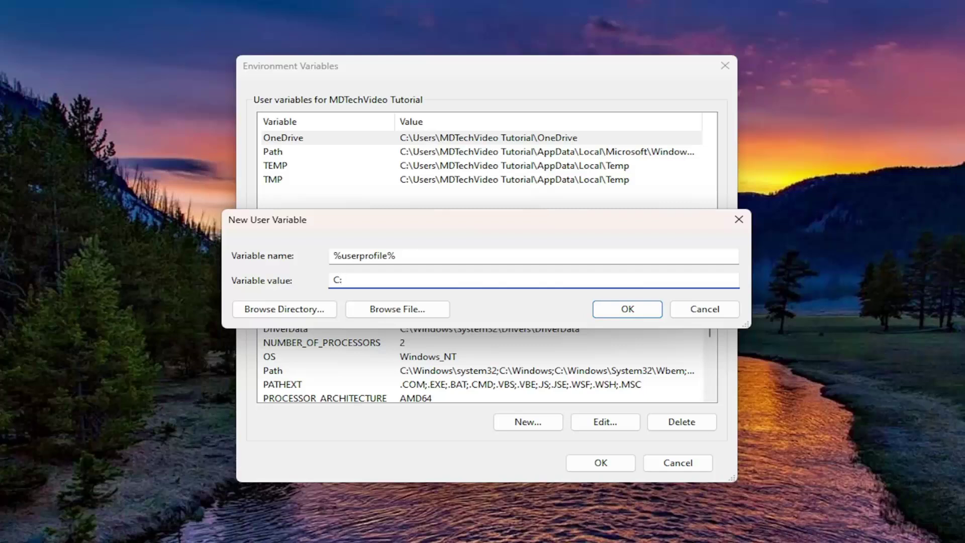
- Complete the value as C:\Users\<user folder> and confirm it through all three dialogs
{"action": "type", "text": "Users"}
{"action": "type", "text": "\\MDTechVideo Tutorial"}
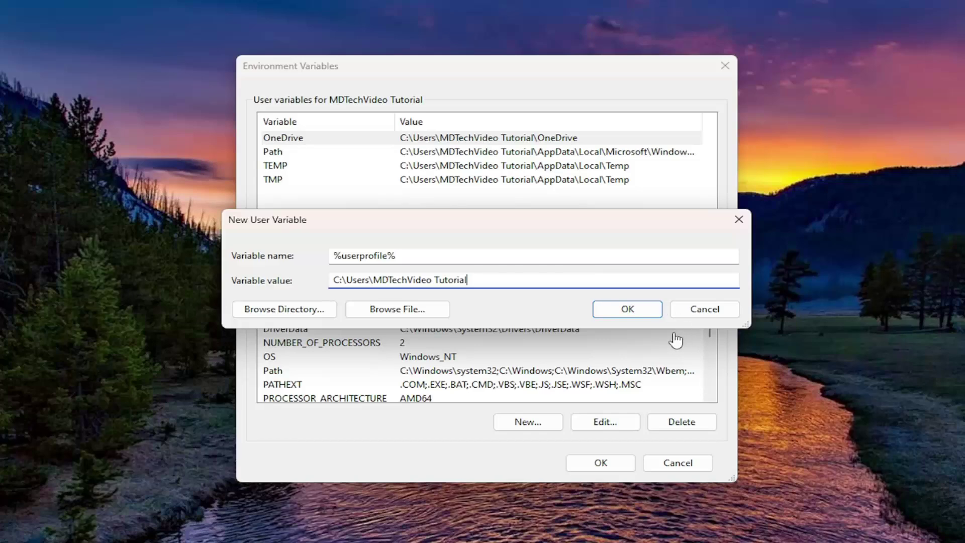
{"action": "left_click", "coordinate": [641, 312]}
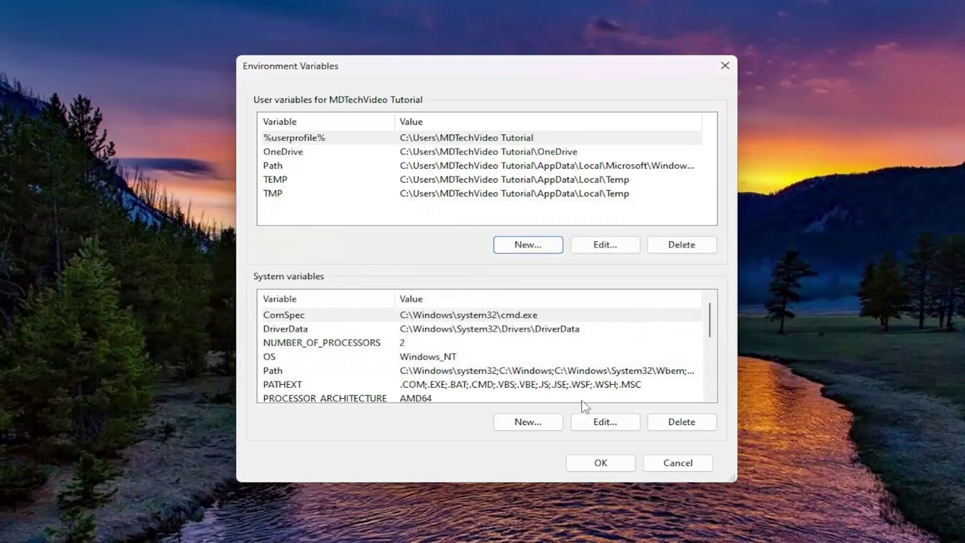
{"action": "left_click", "coordinate": [615, 465]}
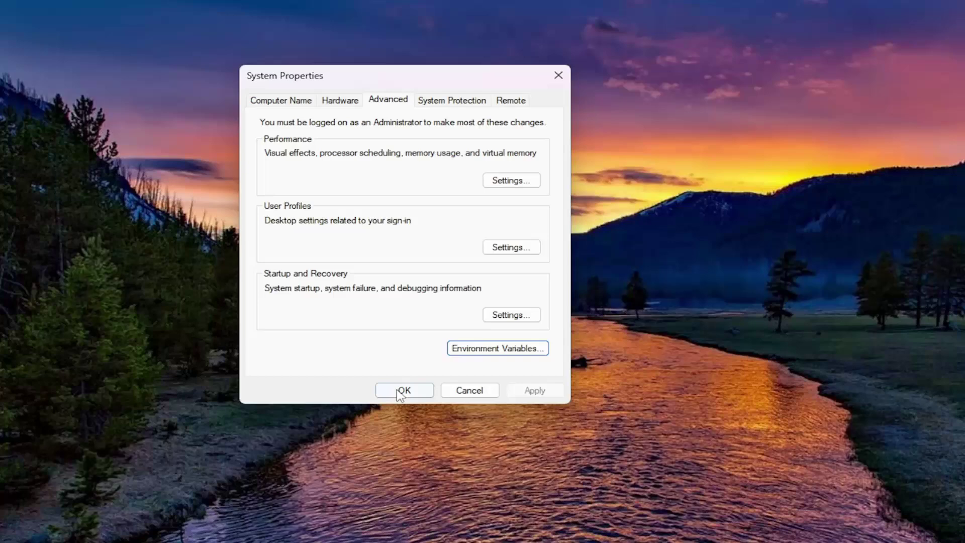
{"action": "left_click", "coordinate": [402, 392]}
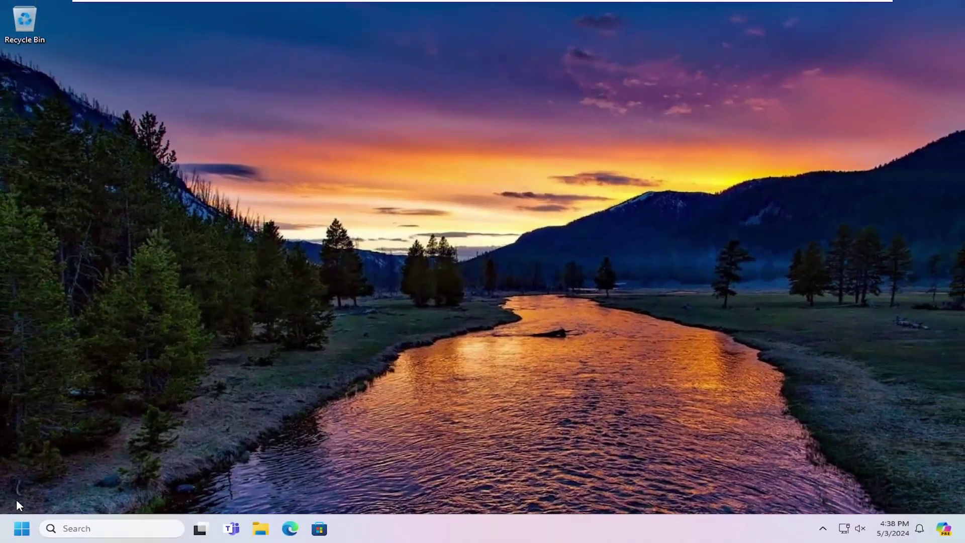
- Restart Windows from the Start button's Shut down or sign out menu
{"action": "right_click", "coordinate": [19, 530]}
{"action": "mouse_move", "coordinate": [56, 477]}
- Run Command Prompt as administrator from a Start search for cmd, approving the elevation prompt
{"action": "left_click", "coordinate": [18, 531]}
{"action": "type", "text": "cmd"}
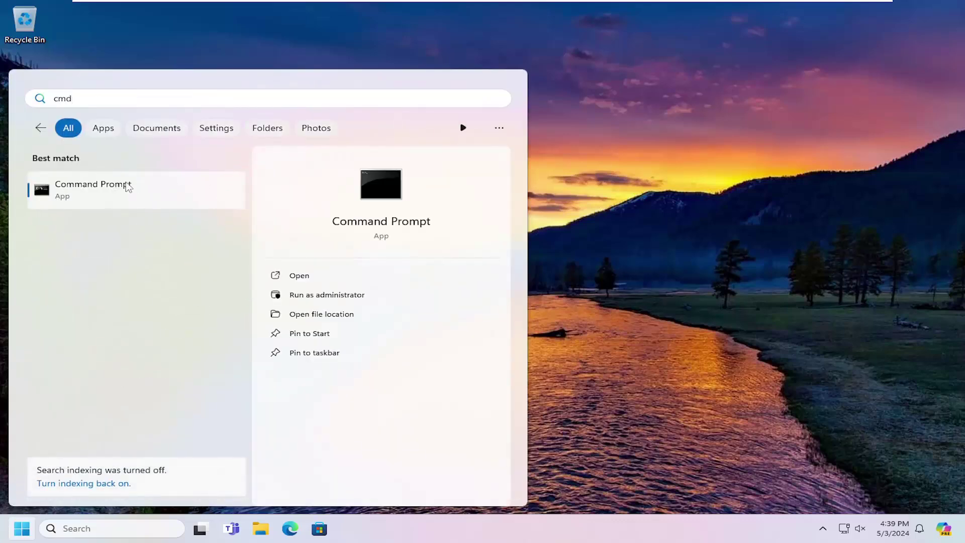
{"action": "right_click", "coordinate": [96, 195]}
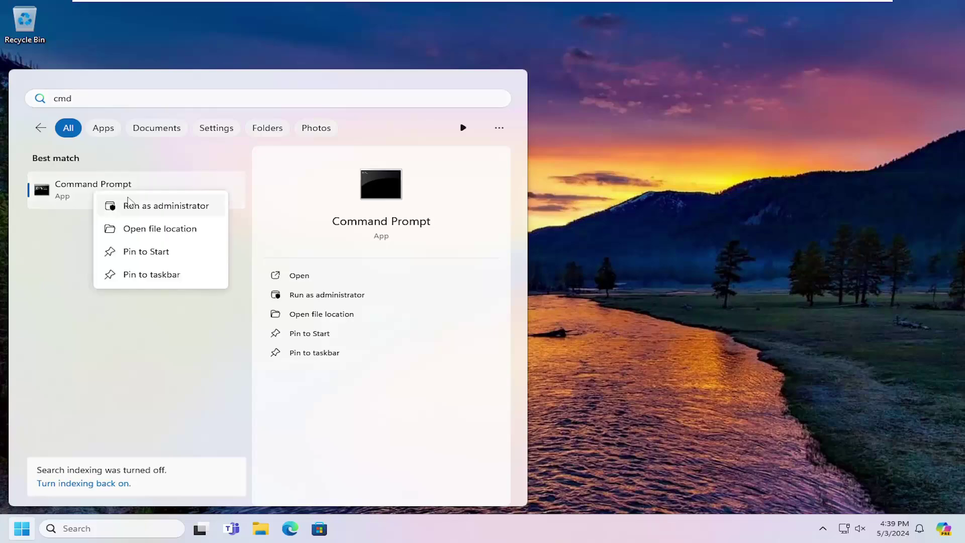
{"action": "left_click", "coordinate": [137, 204]}
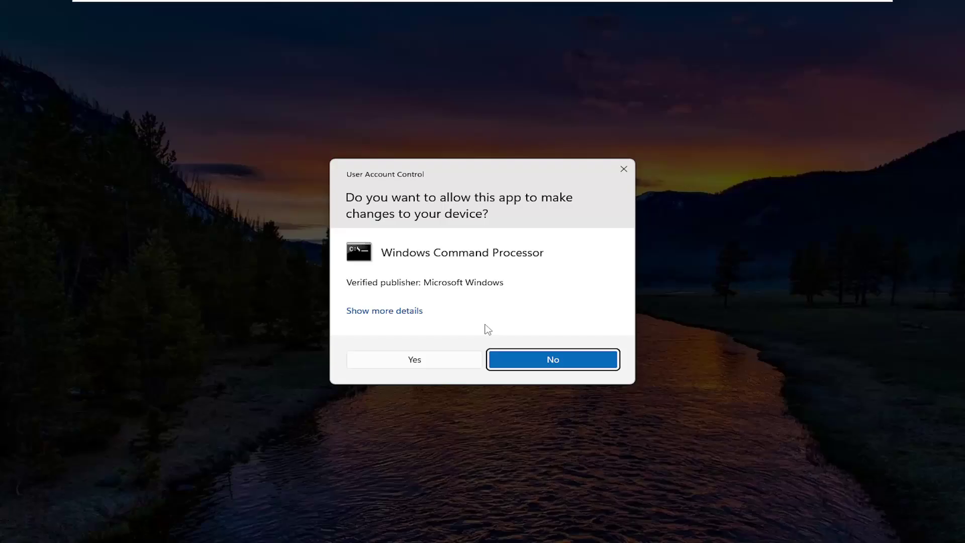
{"action": "left_click", "coordinate": [433, 366]}
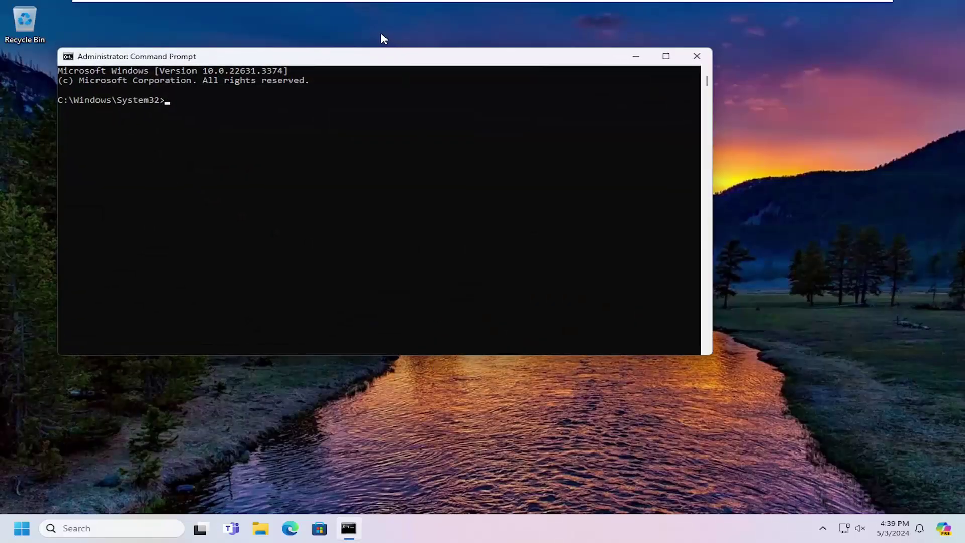
- Paste and run cd /d %USERPROFILE%\AppData\Local\Microsoft\Windows\INetCache in Command Prompt
{"action": "left_click_drag", "start_coordinate": [380, 60], "coordinate": [488, 103]}
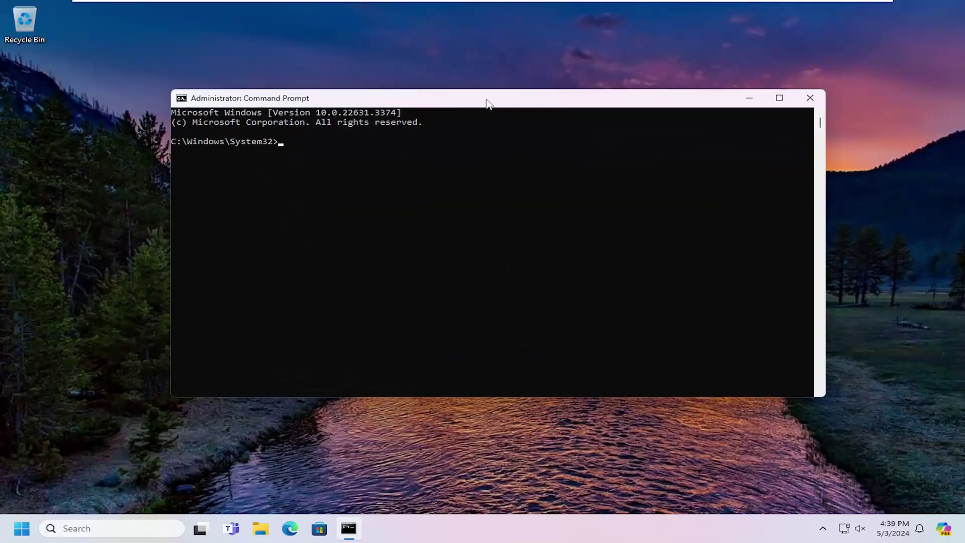
{"action": "right_click", "coordinate": [448, 102]}
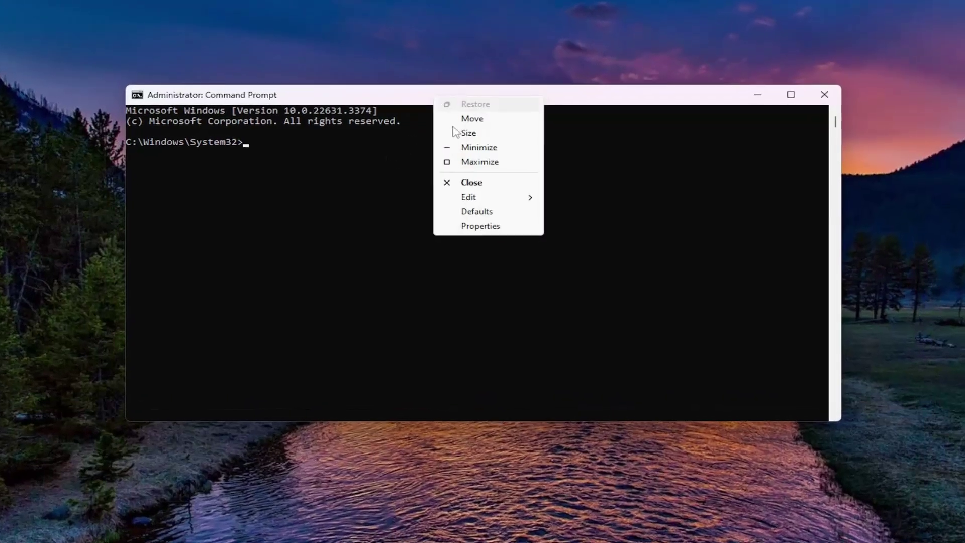
{"action": "mouse_move", "coordinate": [478, 194]}
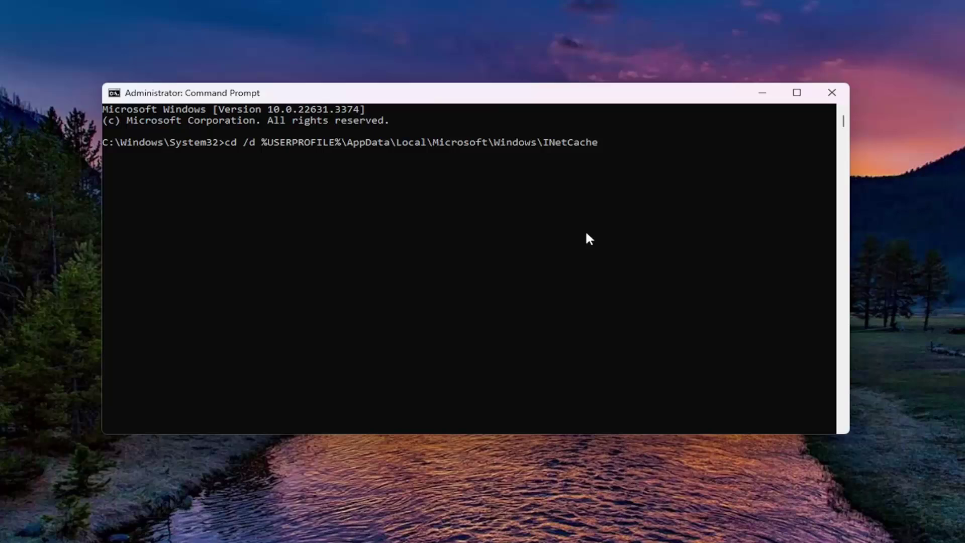
{"action": "key", "text": "Return"}
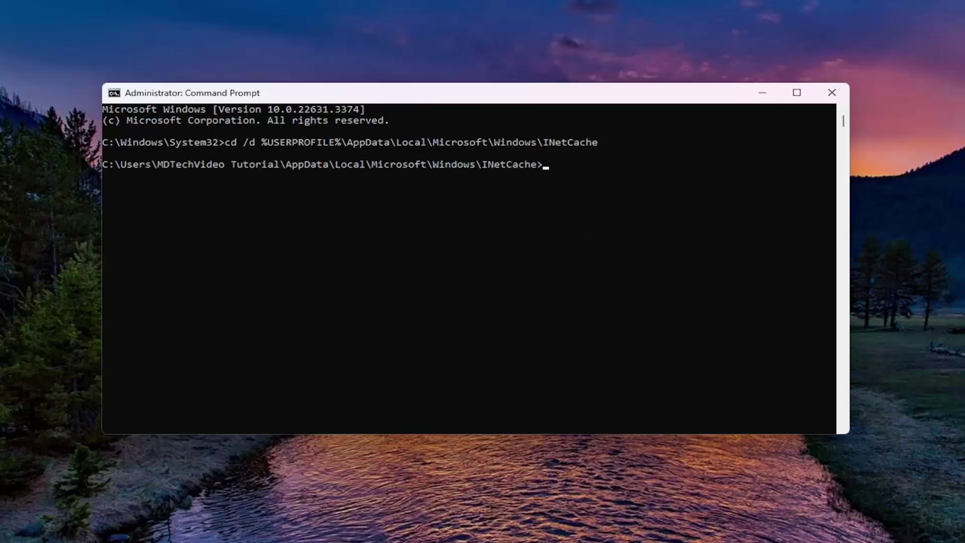
- Paste and run MD Content.Word to create the Content.Word folder
{"action": "right_click", "coordinate": [491, 93]}
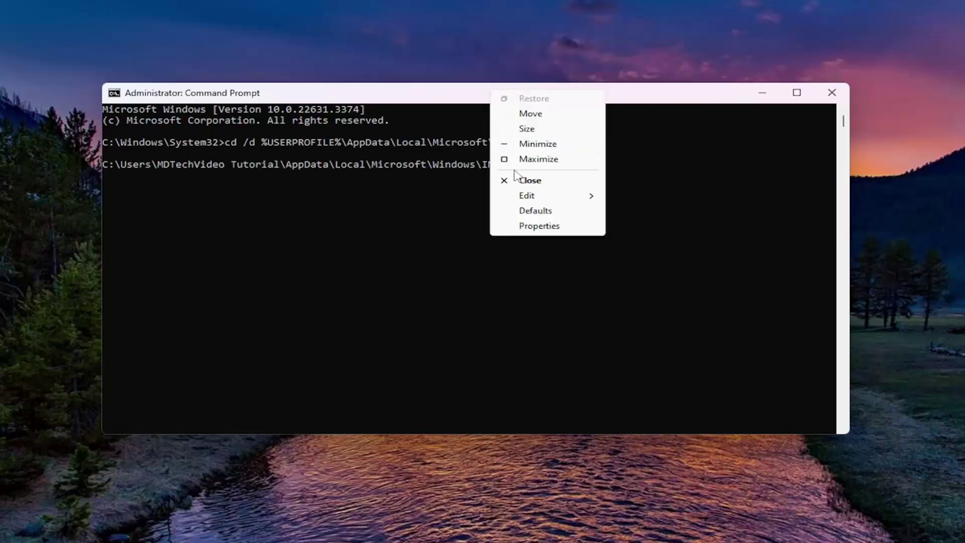
{"action": "mouse_move", "coordinate": [528, 195]}
{"action": "left_click", "coordinate": [640, 225]}
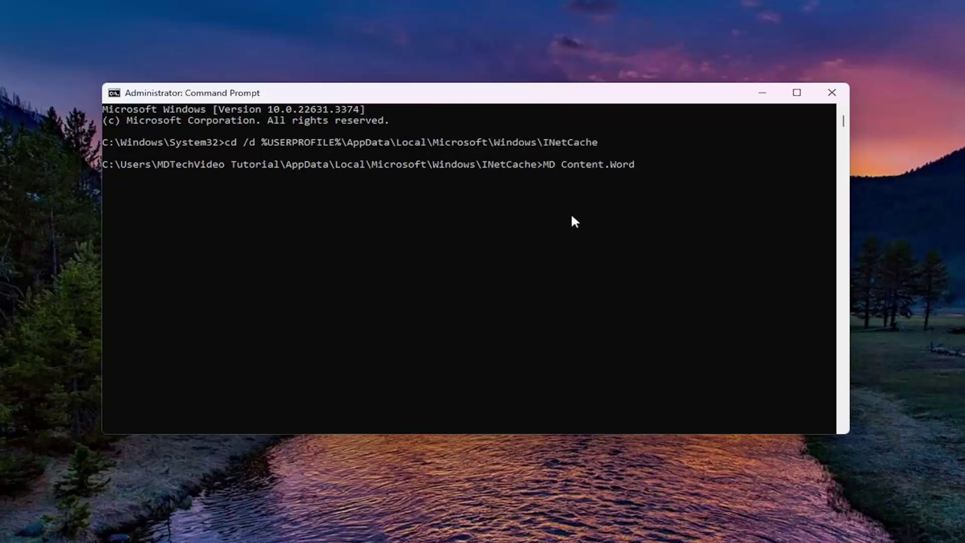
{"action": "key", "text": "Return"}
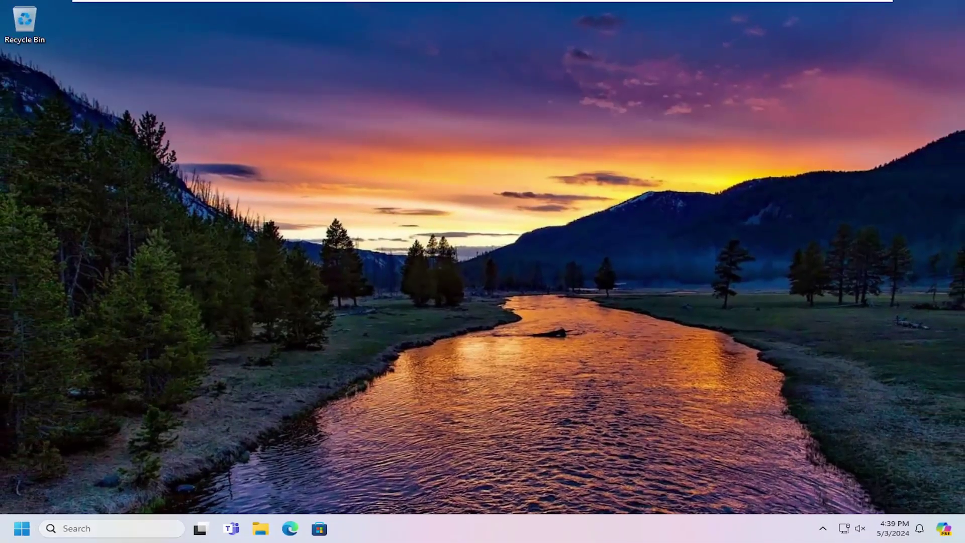
- Bring up the Win+X quick-link menu to reach the restart option
{"action": "key", "text": "super+x"}
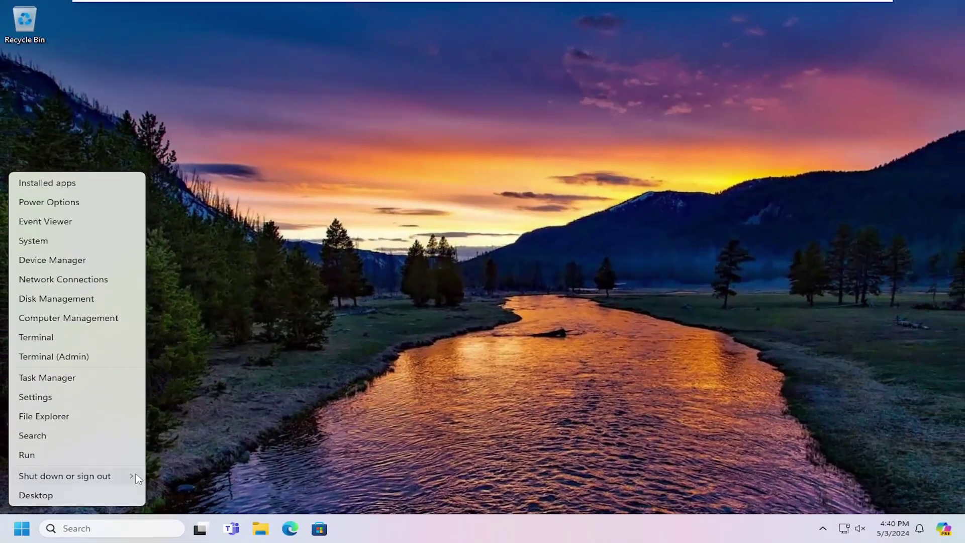